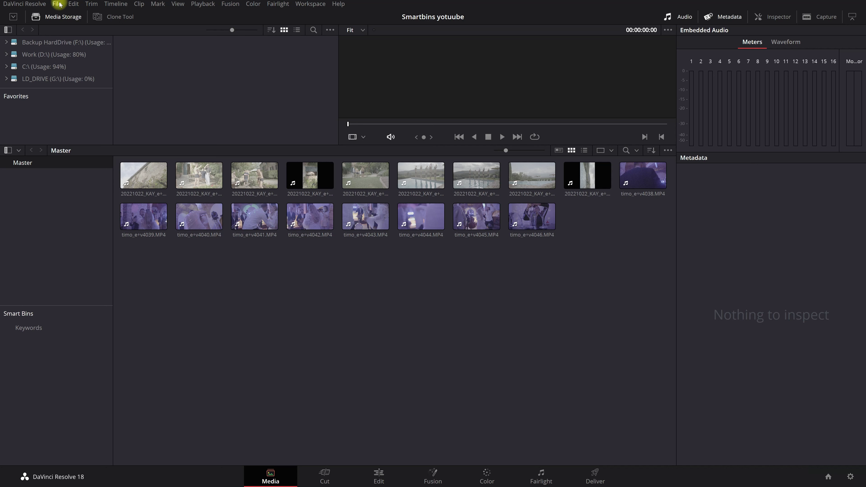
Look through the top menus for smart bin options, then open the Smart Bins context menu
click(74, 3)
mouse_move(57, 4)
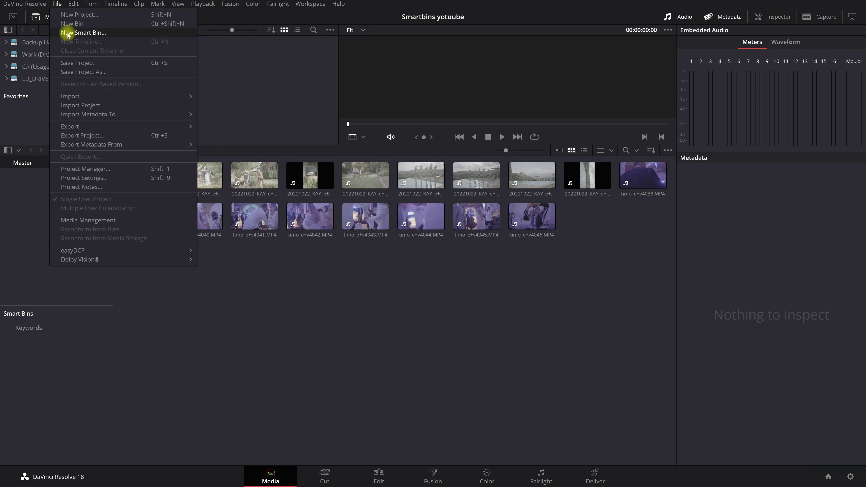
click(51, 406)
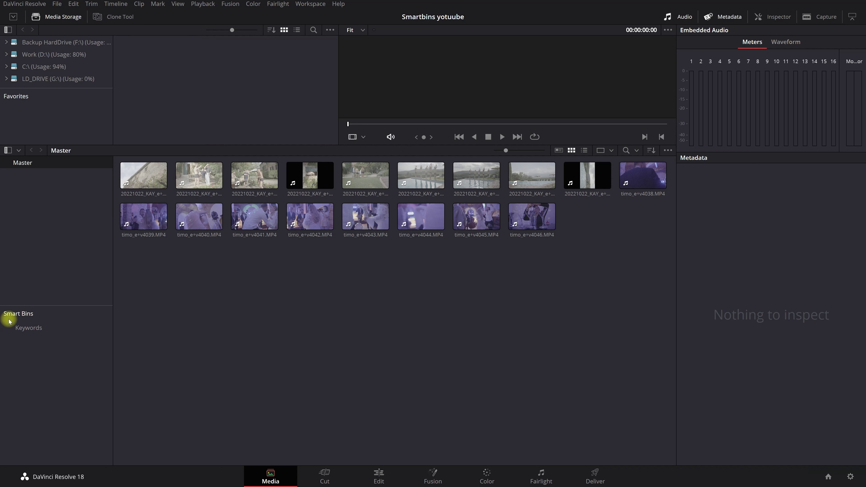
right_click(25, 339)
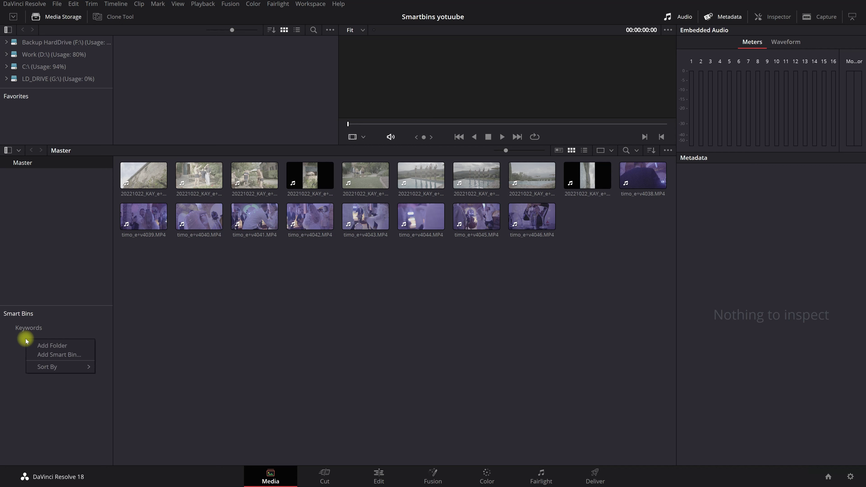
Start a new smart bin named Day 1
click(42, 356)
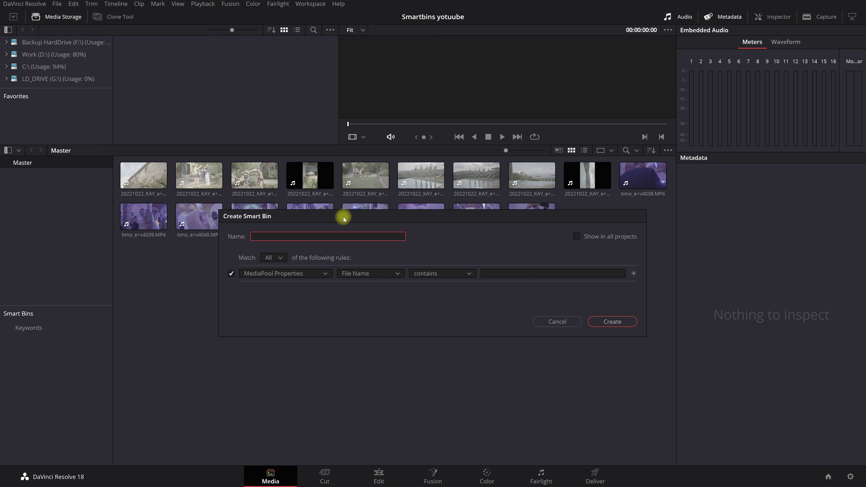
text(Day 1)
click(577, 237)
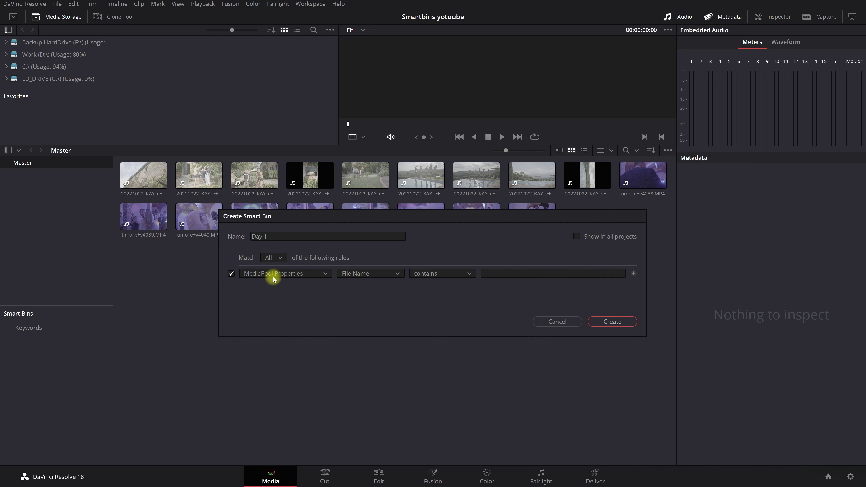
click(231, 276)
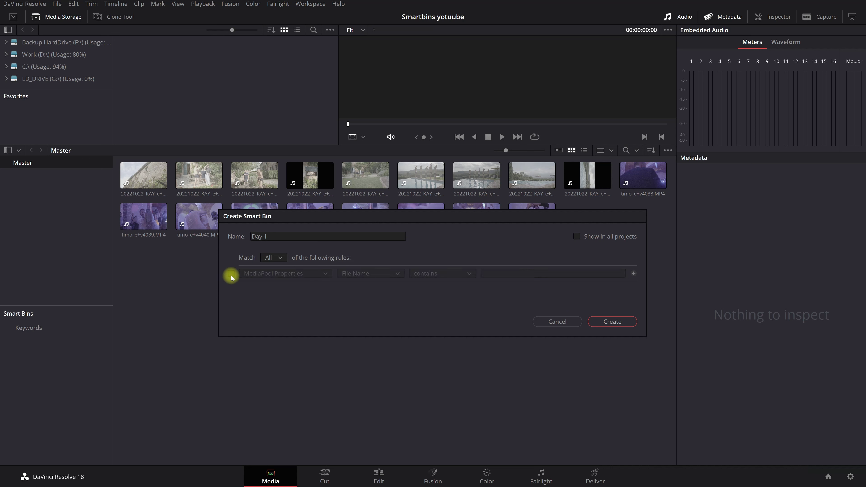
click(232, 277)
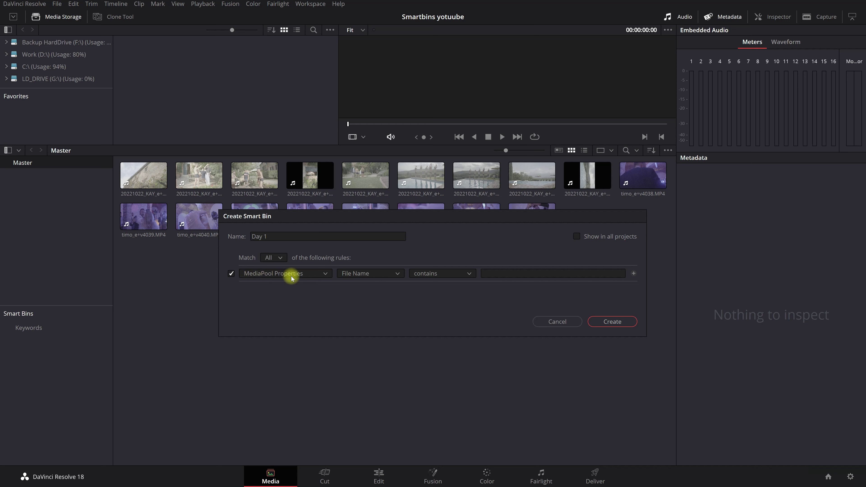
Set the bin's rule to Keywords contains PoolParty and create the Day 1 smart bin
click(350, 279)
scroll(349, 296, down, 5)
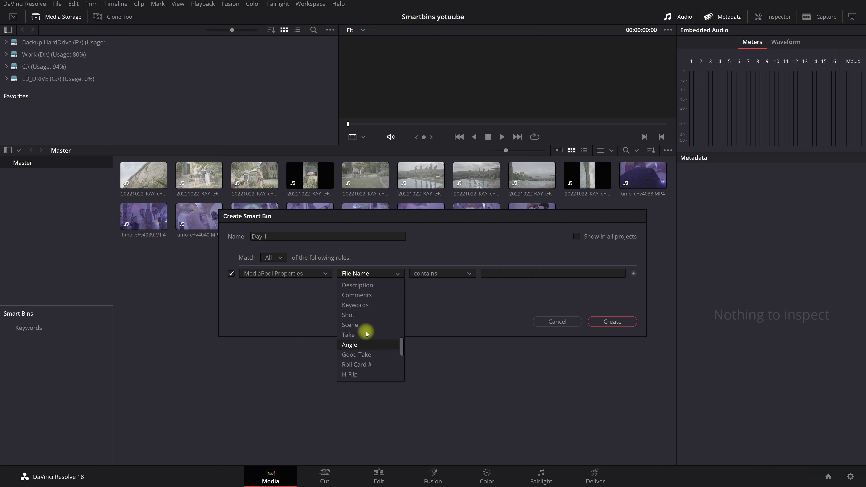
click(350, 306)
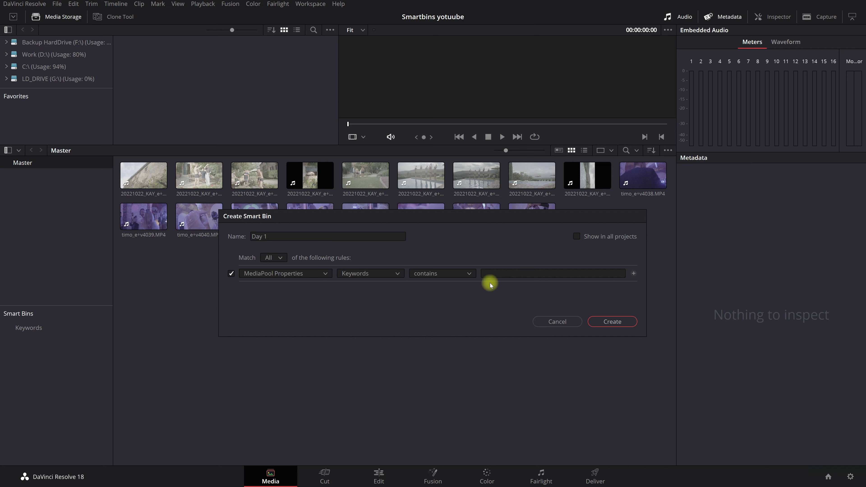
click(413, 274)
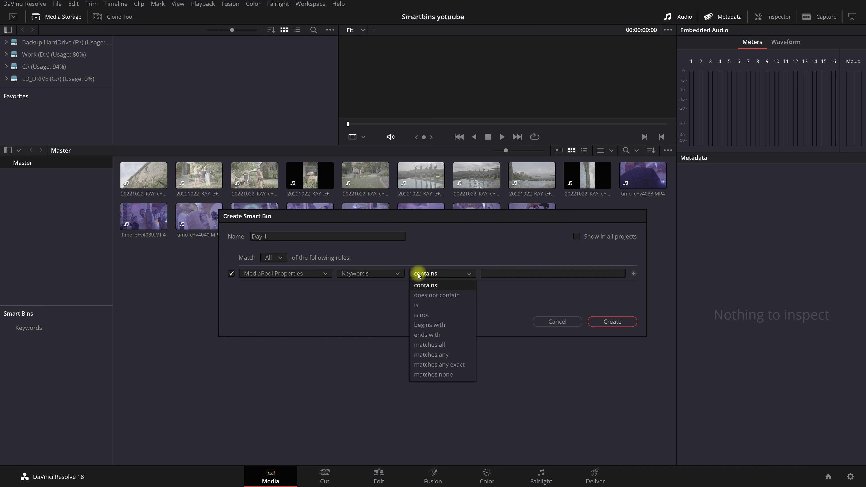
click(433, 285)
click(504, 272)
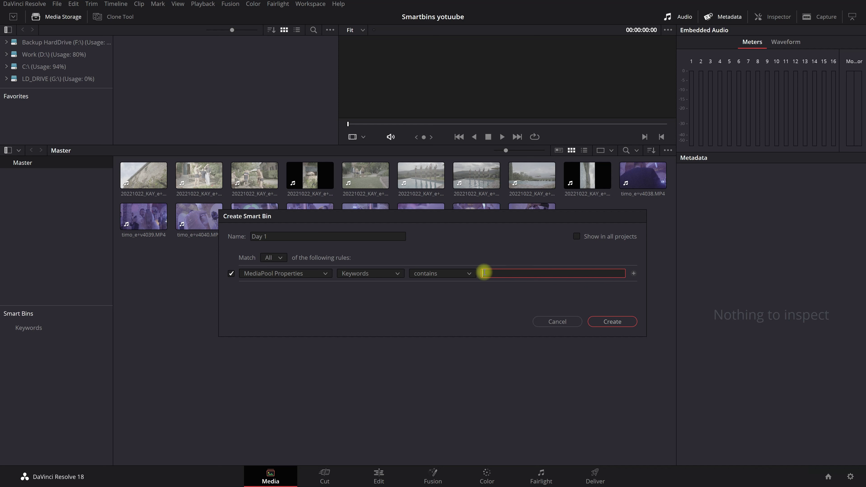
text(Foo)
text(l)
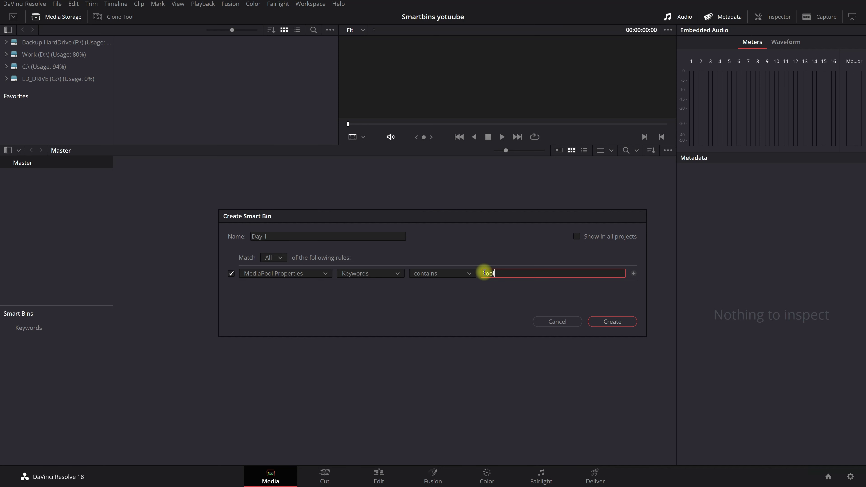
text(Party)
click(620, 323)
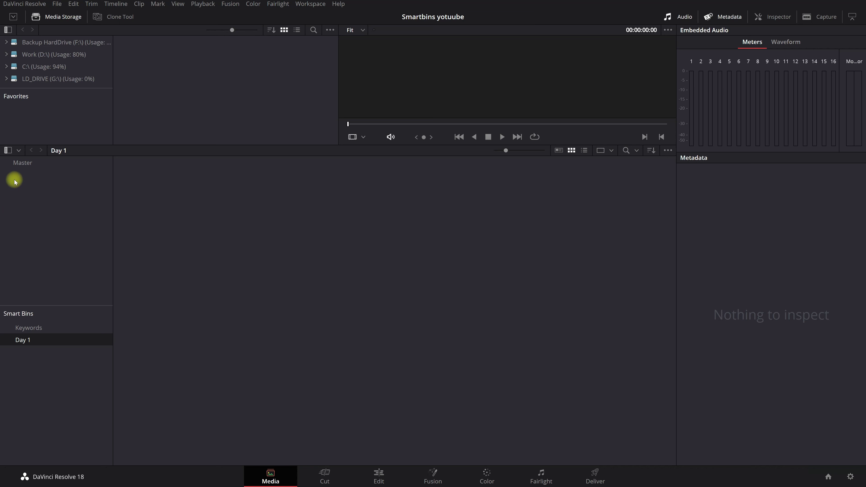
Open the Master bin and select the three pool clips starting from 20221022_KAY_e+v2801
click(18, 167)
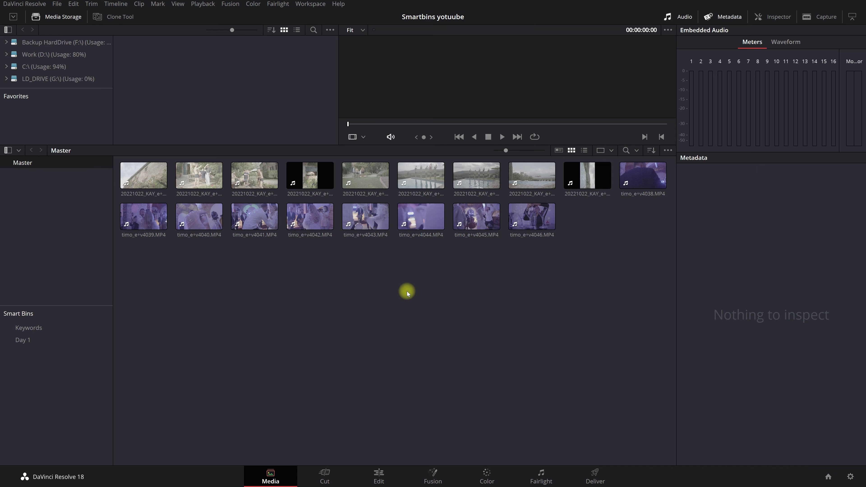
click(418, 184)
click(418, 185)
key(space)
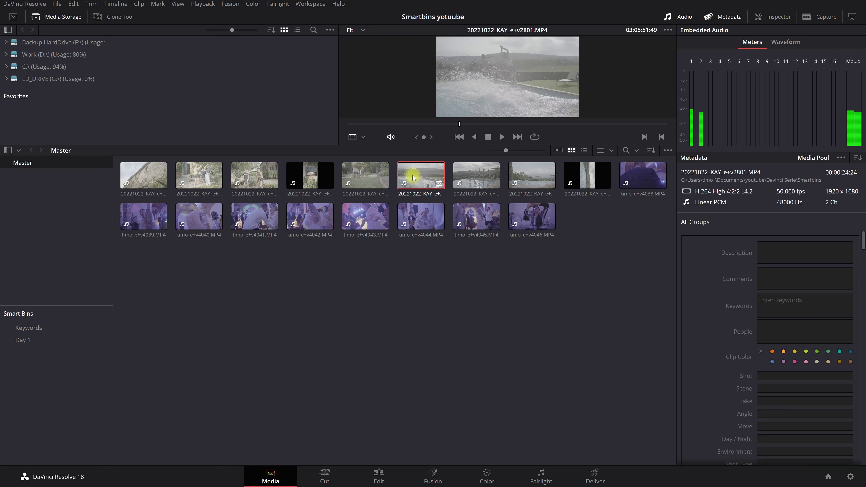
shift+click(542, 182)
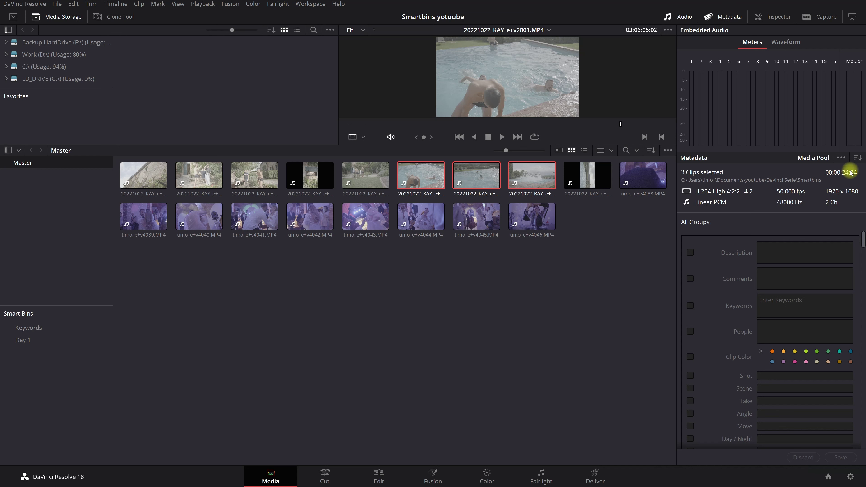
Switch the Metadata panel to show all field groups
click(858, 158)
click(826, 169)
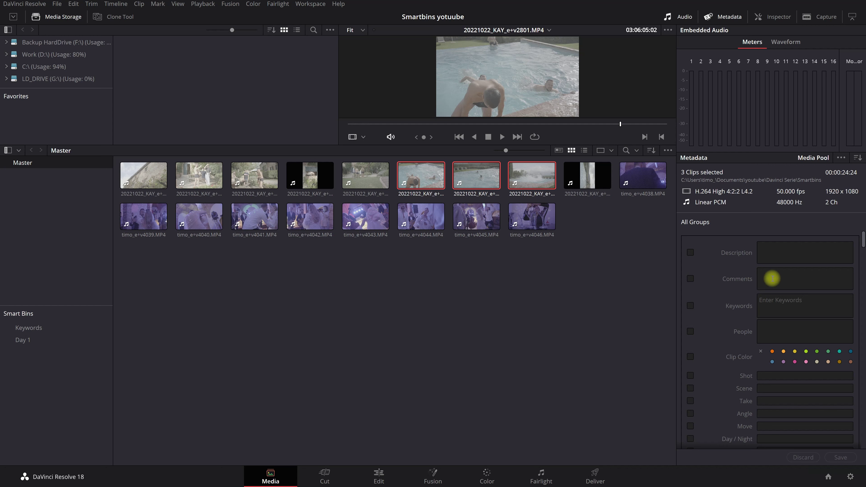
scroll(772, 278, down, 3)
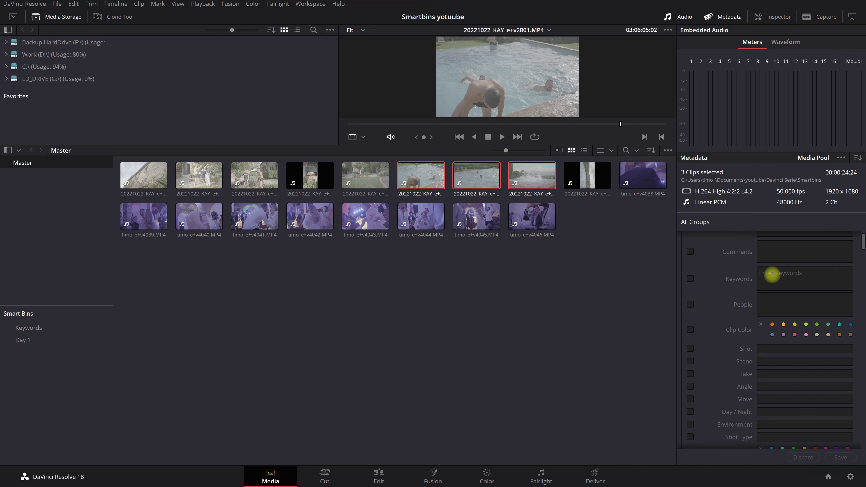
scroll(772, 275, down, 3)
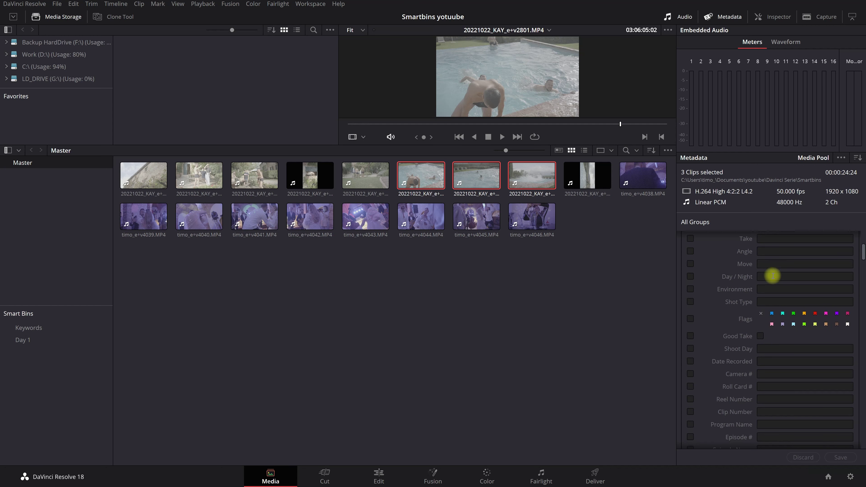
scroll(769, 313, up, 5)
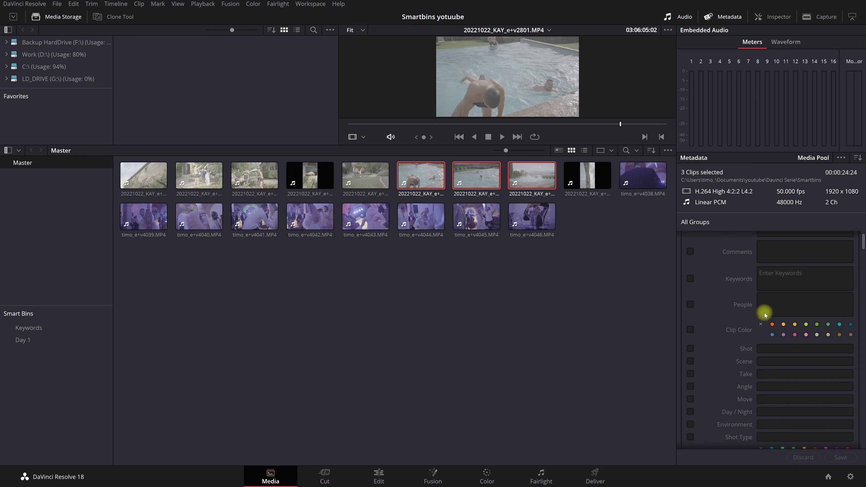
scroll(766, 312, up, 1)
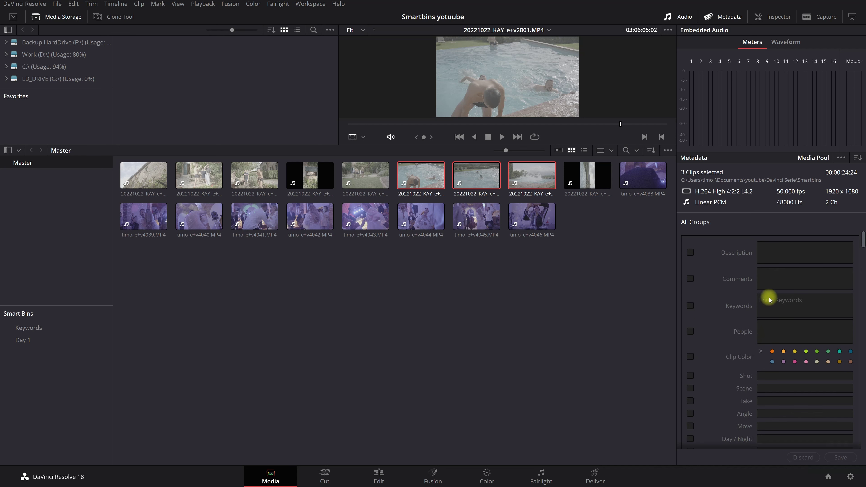
Add the keyword PoolParty to the three selected clips and save it
click(690, 307)
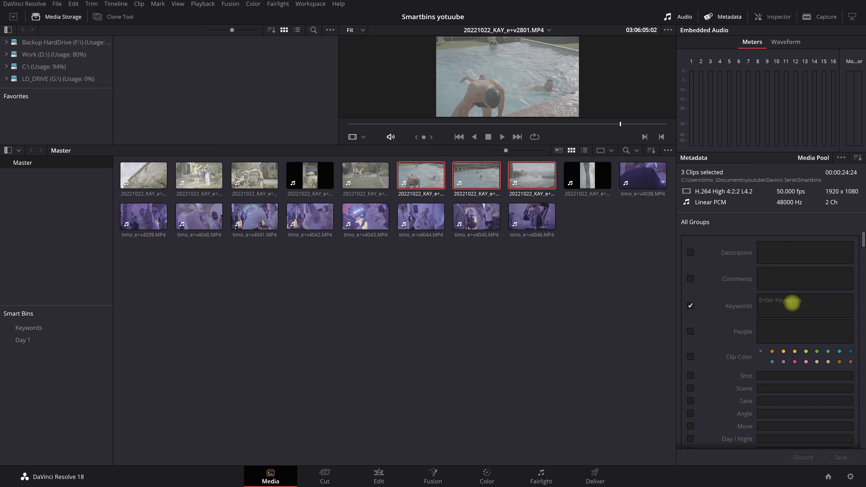
click(806, 310)
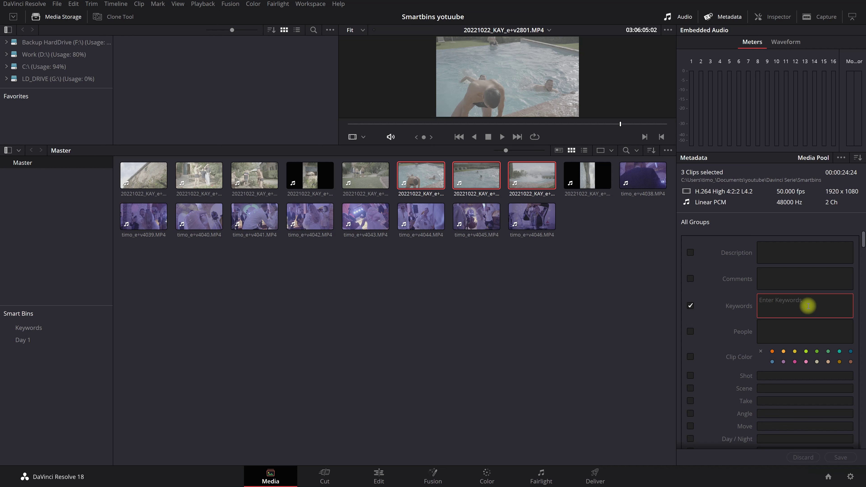
text(PoolParty)
key(Return)
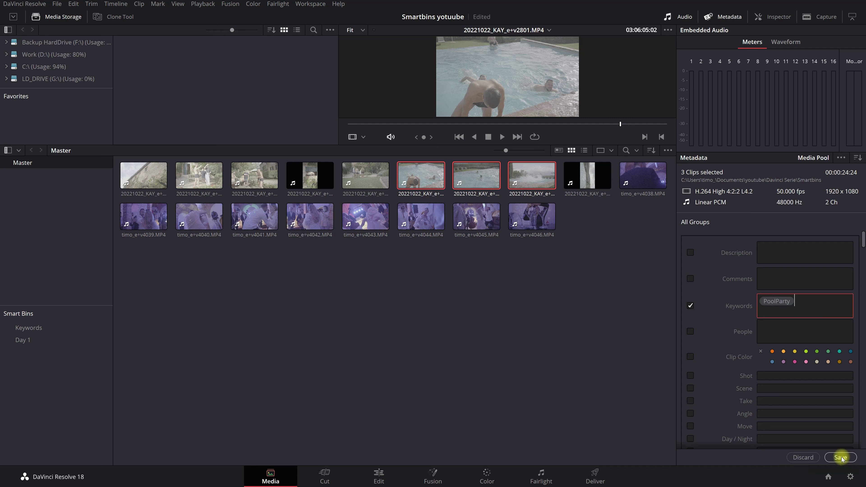
click(841, 457)
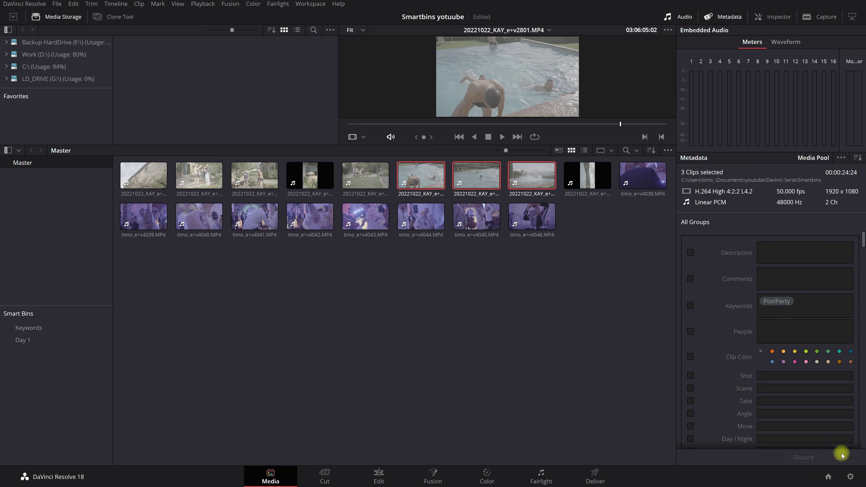
Check the Day 1 clips' keywords, including 20221022_KAY_e+v2802.MP4, then view the Keywords smart bin
click(23, 341)
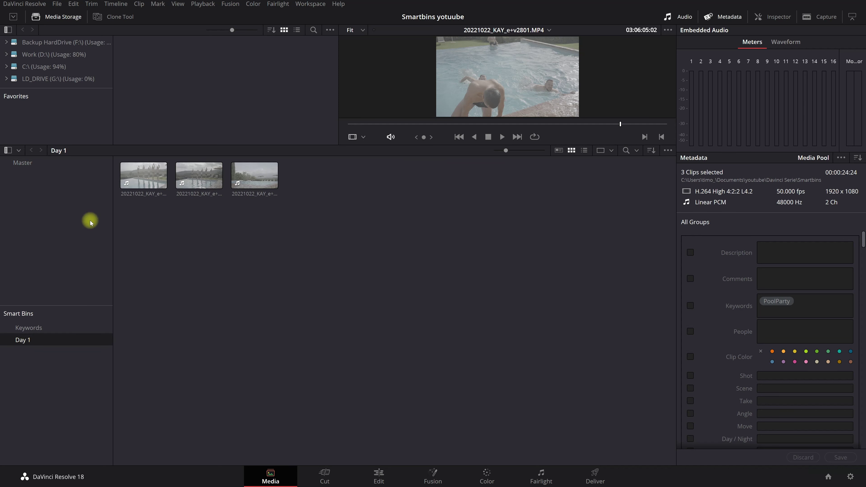
click(137, 175)
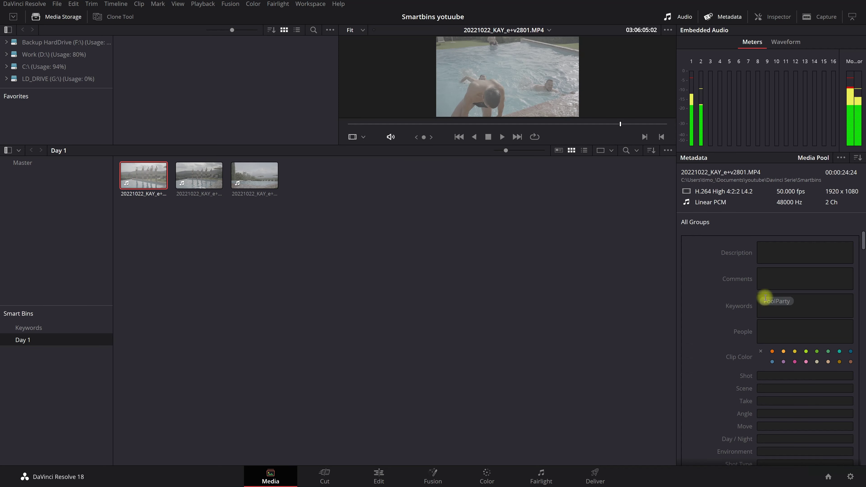
click(203, 185)
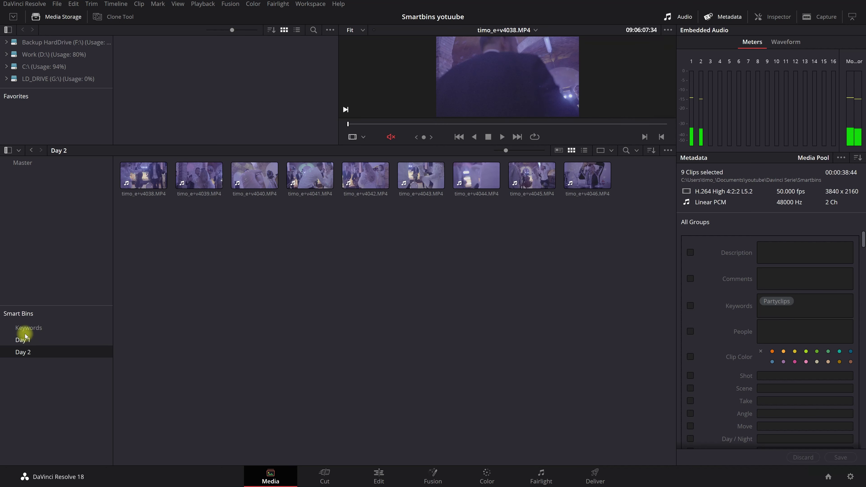
click(24, 331)
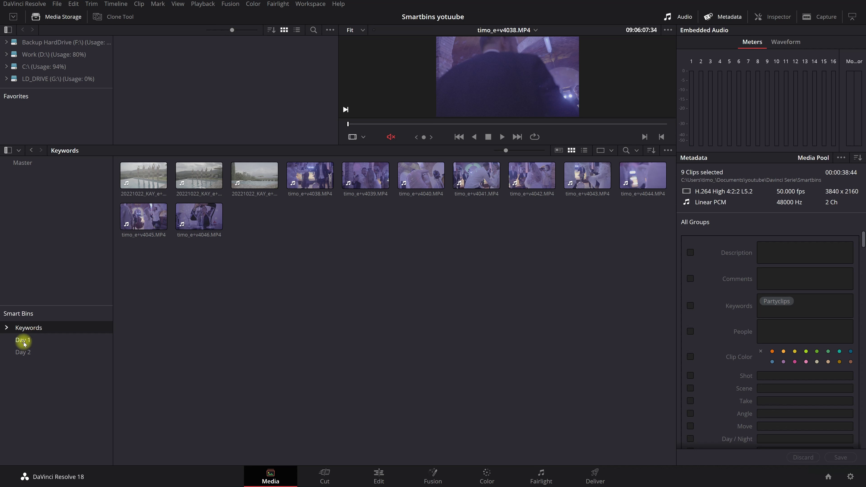
Remove the Day 1 smart bin
right_click(22, 340)
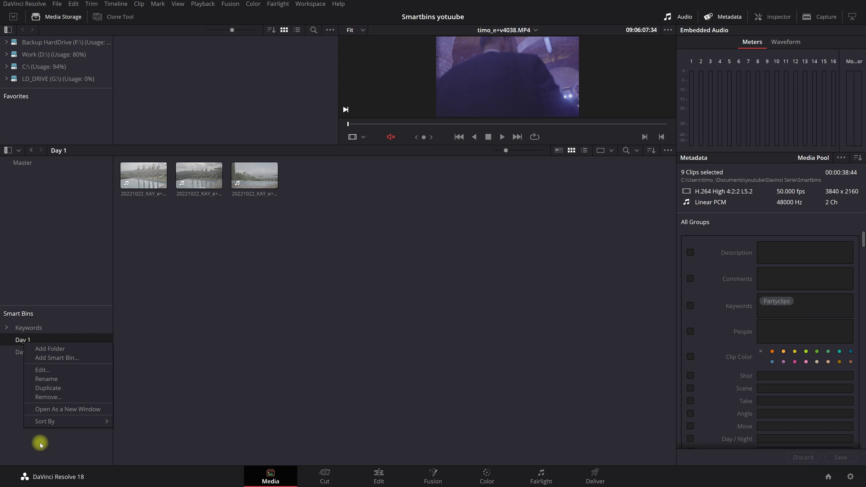
click(39, 397)
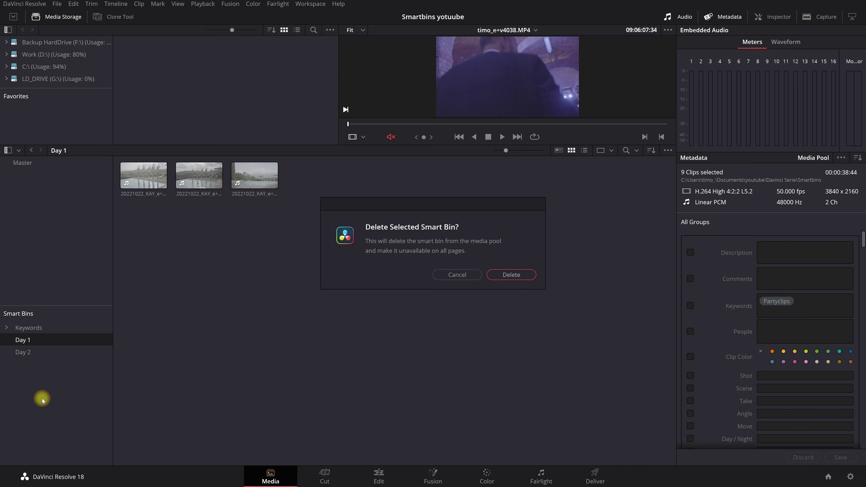
click(528, 279)
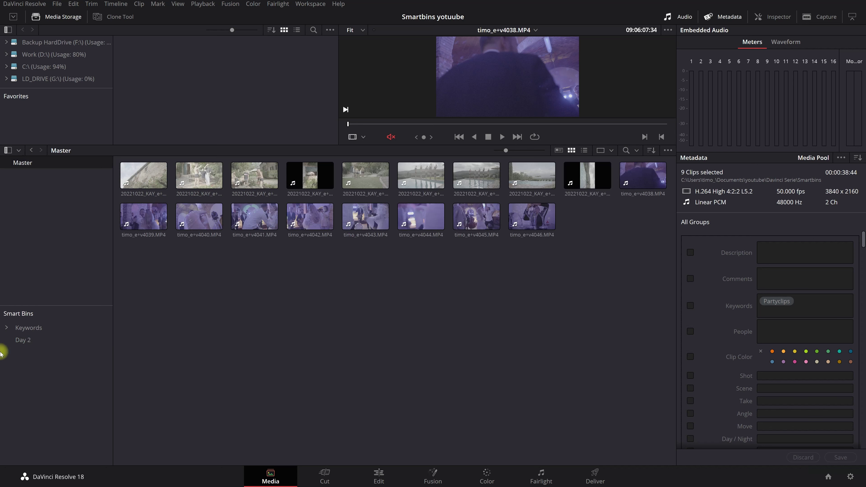
Remove the Day 2 smart bin and clear the clip selection
click(23, 341)
right_click(23, 341)
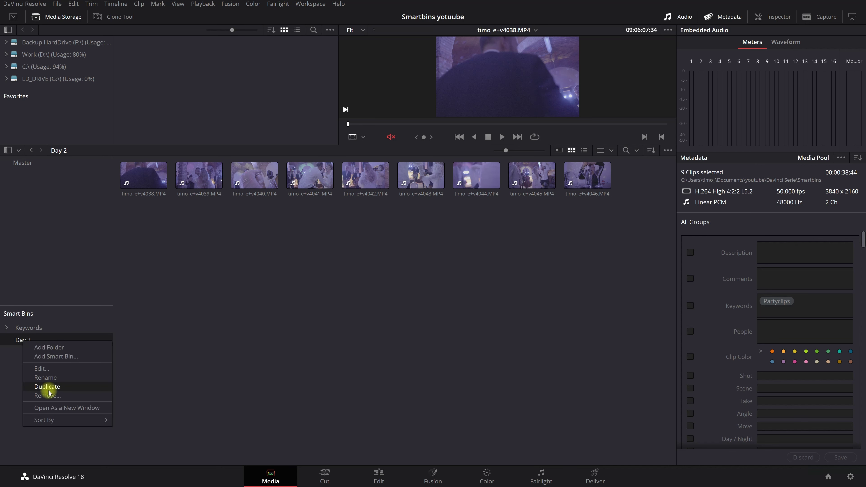
click(40, 396)
click(511, 275)
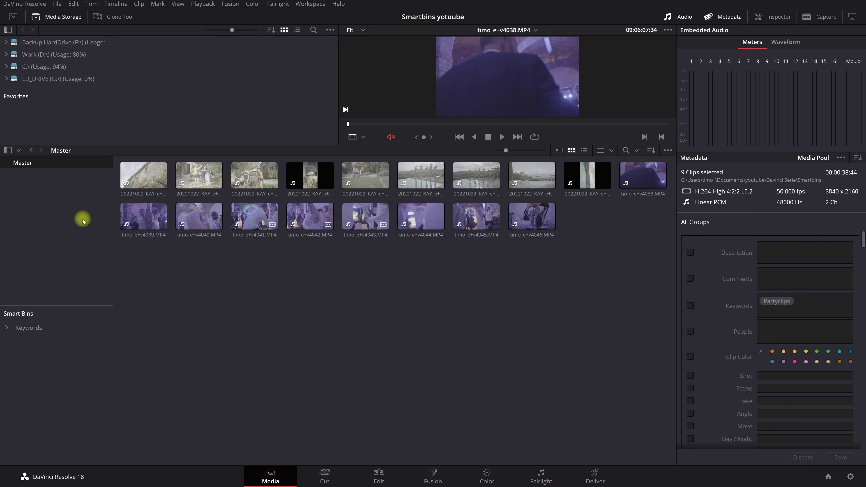
click(334, 276)
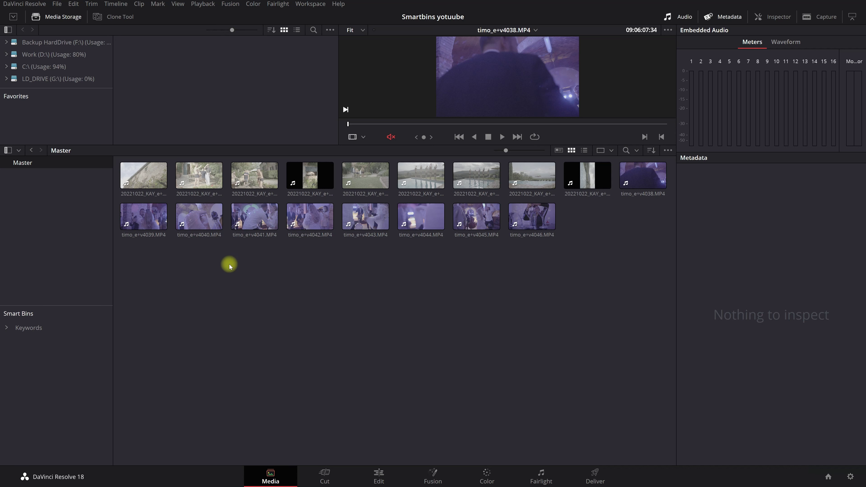
Show the 18 Master clips in List View with timecode, resolution and file path details
click(154, 239)
click(161, 289)
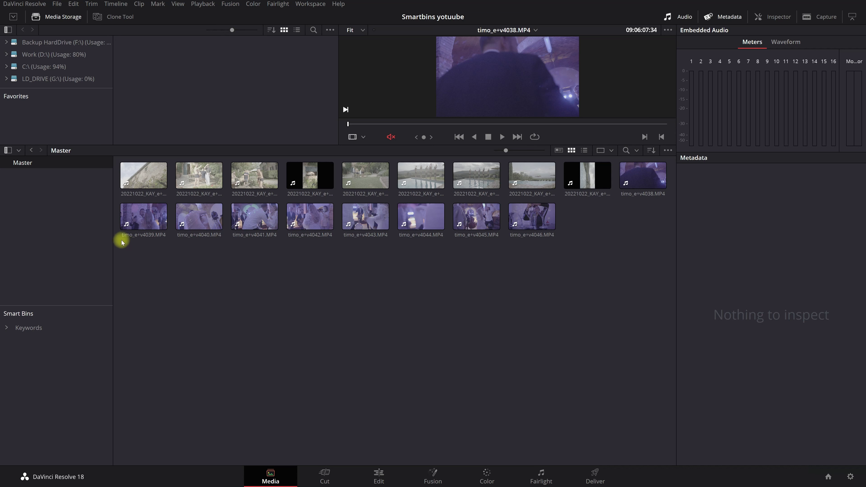
click(136, 239)
click(282, 279)
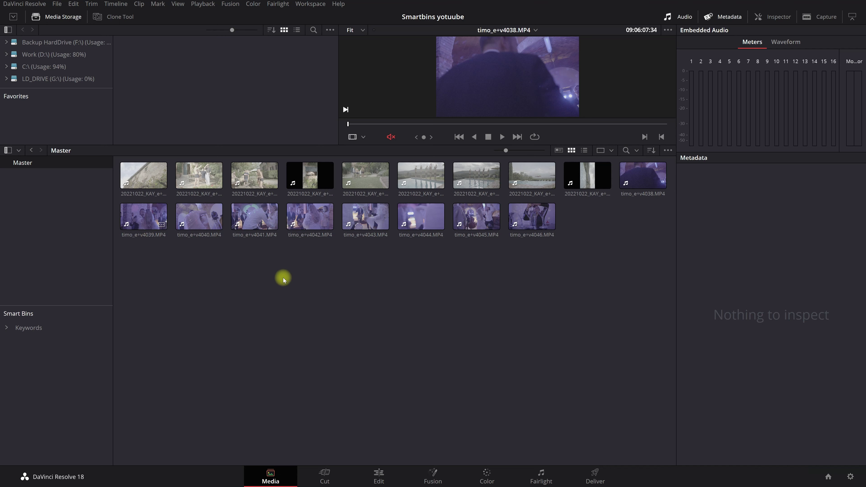
click(584, 150)
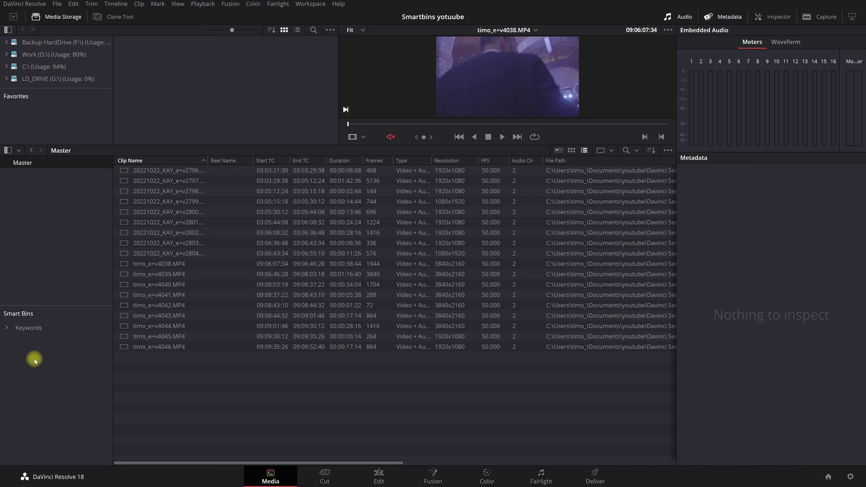
Create a smart bin named Day 01_Kay matching file names that contain kay
right_click(28, 346)
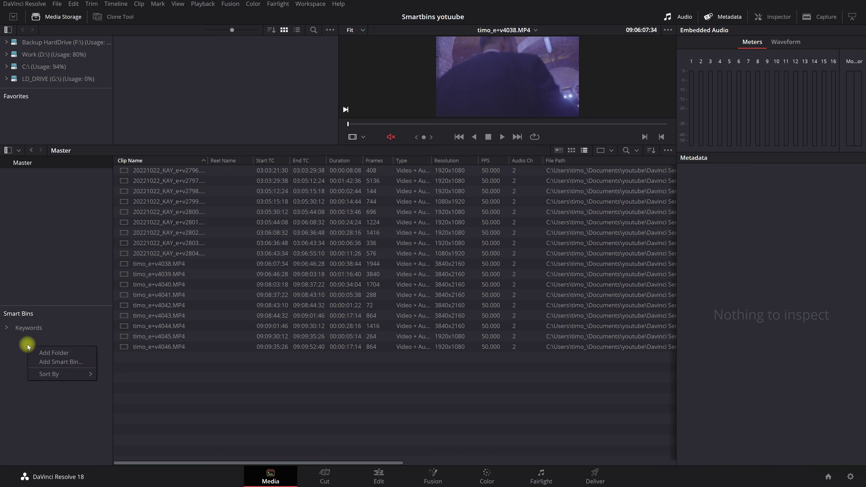
click(47, 362)
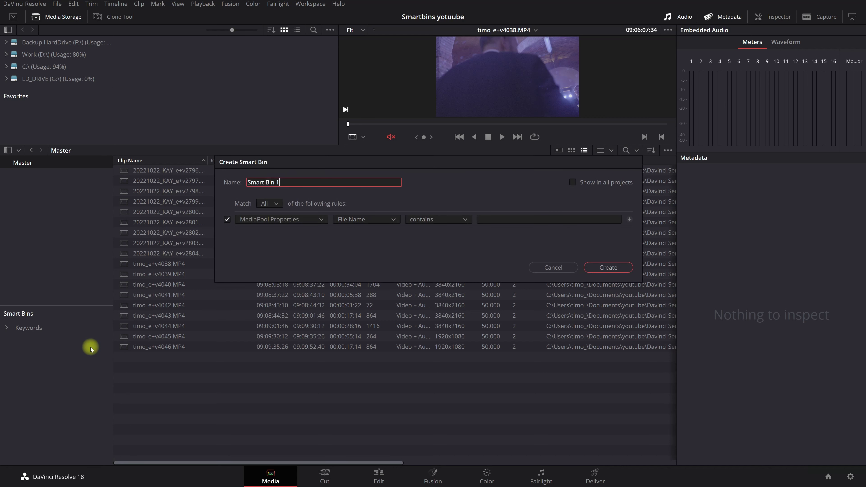
triple_click(271, 182)
key(BackSpace)
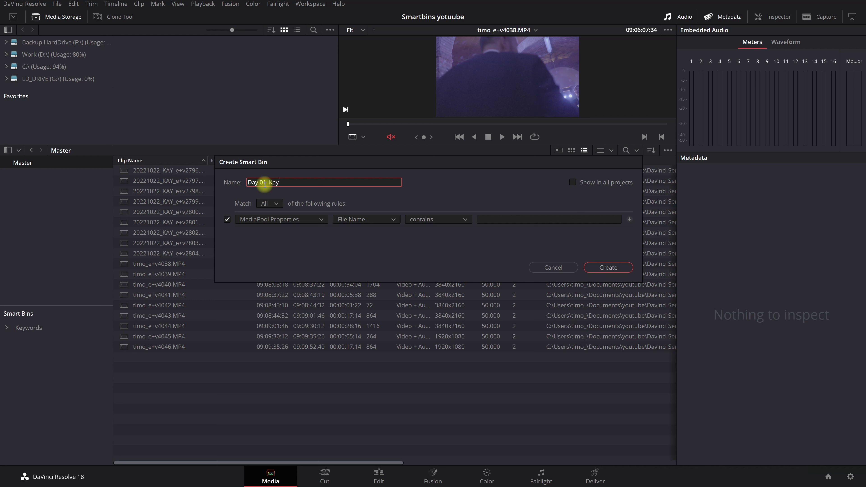
click(277, 237)
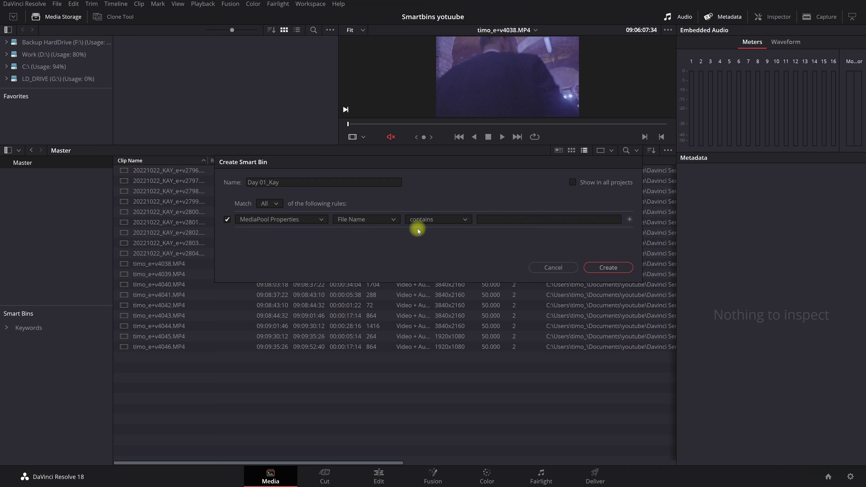
click(510, 219)
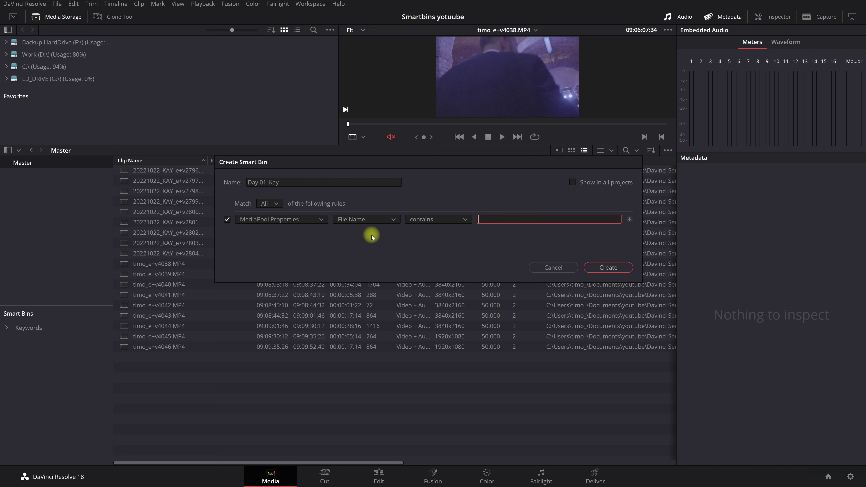
text(kay)
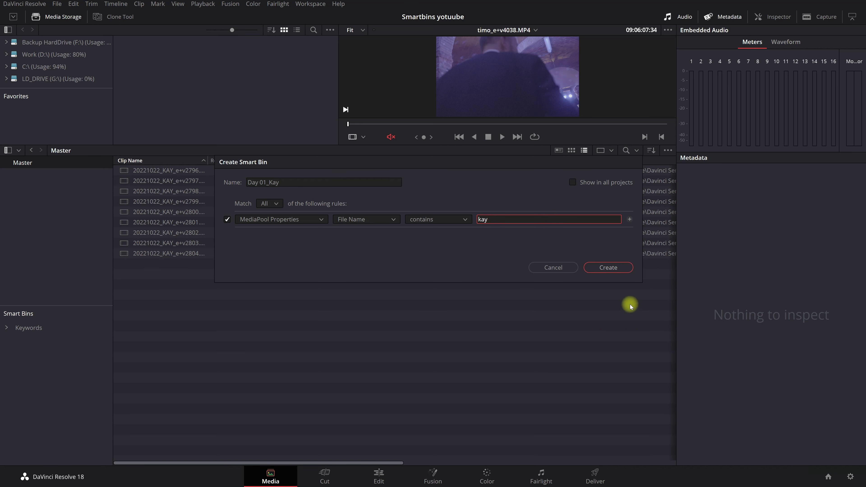
click(609, 267)
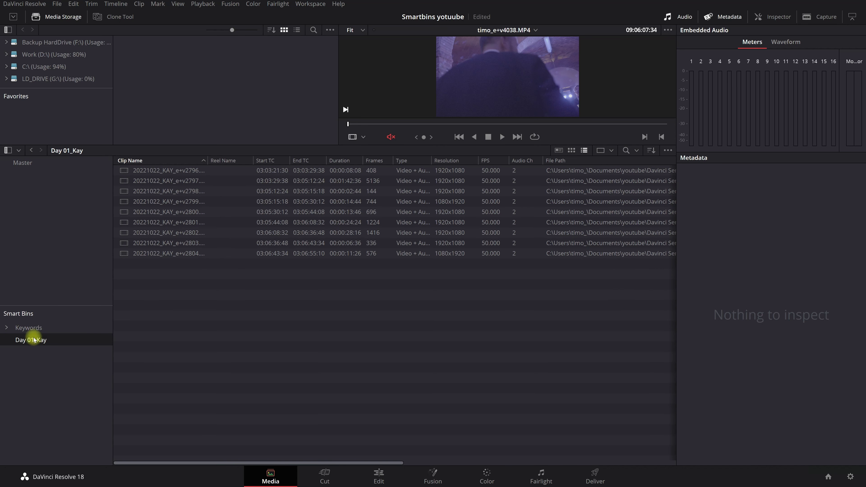
Compare the clips in the Keywords and Day 01_Kay smart bins, then open the Smart Bins context menu
click(28, 327)
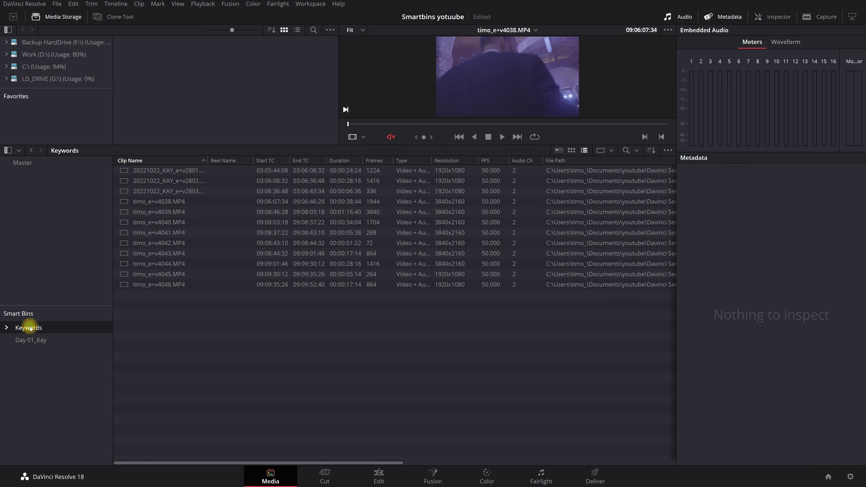
click(13, 339)
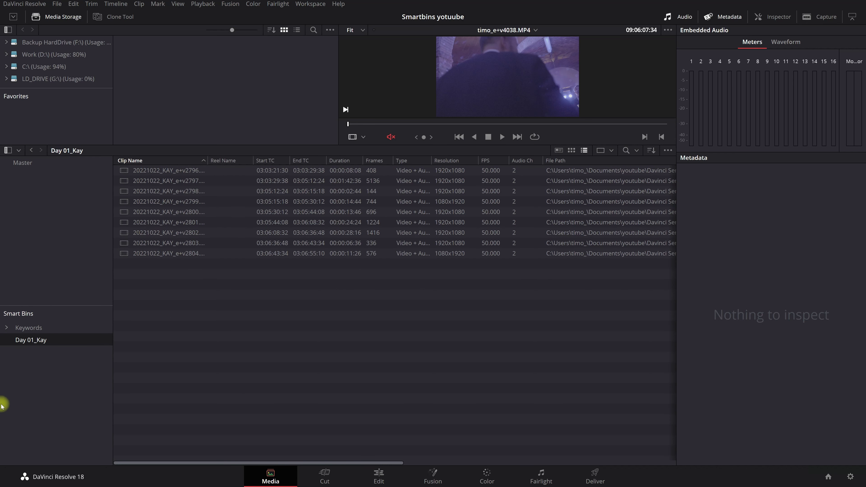
right_click(37, 358)
Create a Day 01 Timo smart bin matching file names that contain Timo
click(44, 371)
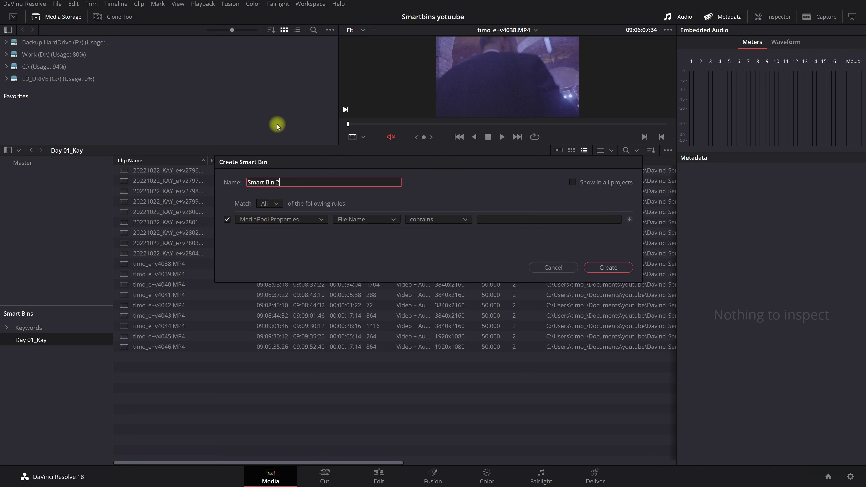
key(BackSpace)
key(BackSpace)
key(BackSpace)
key(BackSpace)
key(BackSpace)
key(BackSpace)
key(BackSpace)
key(BackSpace)
key(BackSpace)
key(BackSpace)
key(BackSpace)
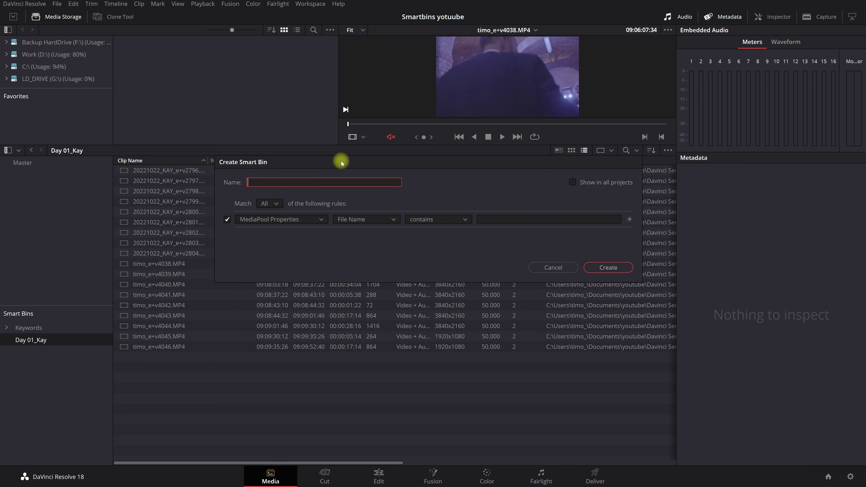
text(Day 01 Timo)
click(561, 219)
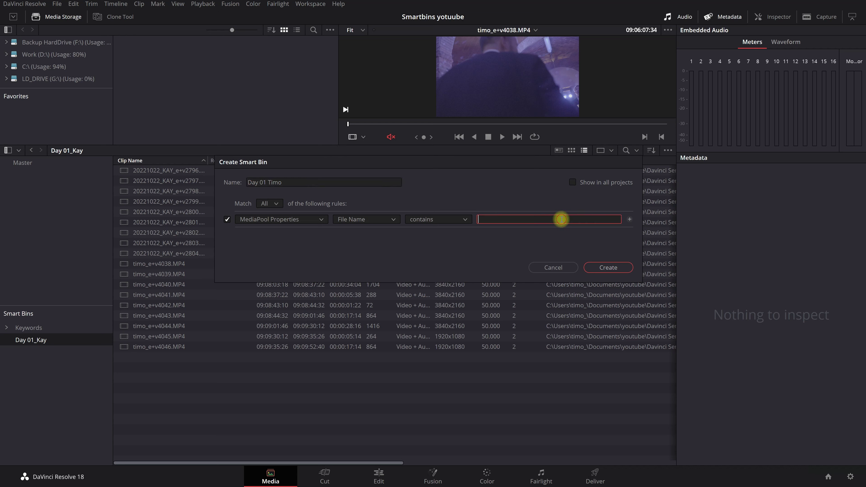
text(Timo)
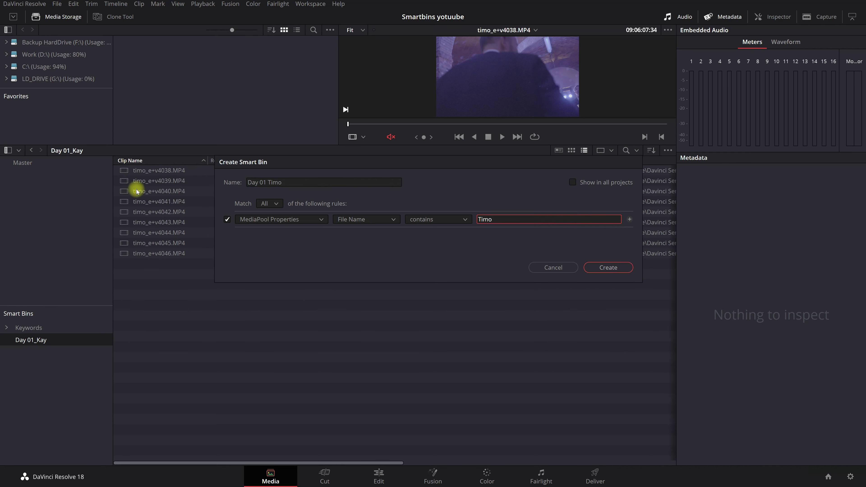
click(605, 268)
Compare the clips in the Keywords, Day 01_Kay and Day 01 Timo smart bins
click(20, 328)
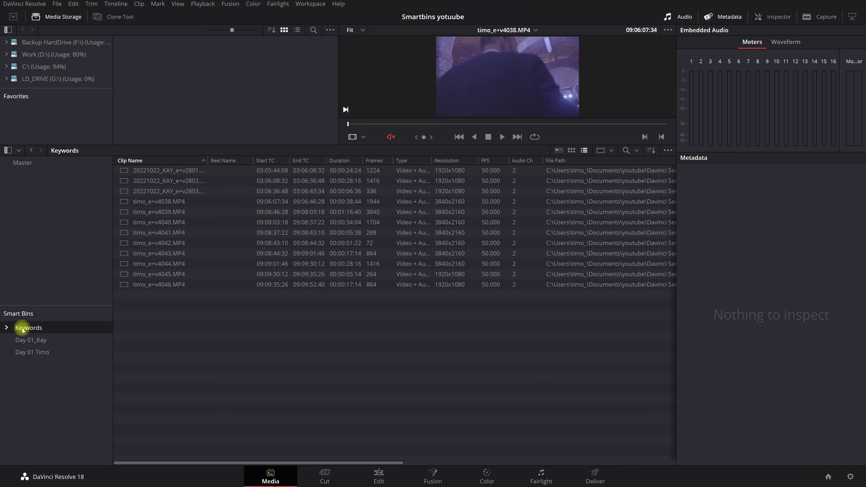
click(33, 340)
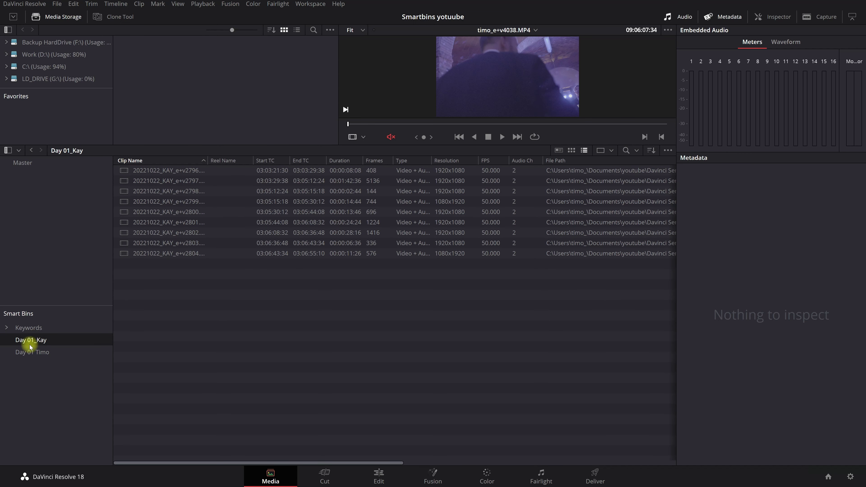
click(27, 355)
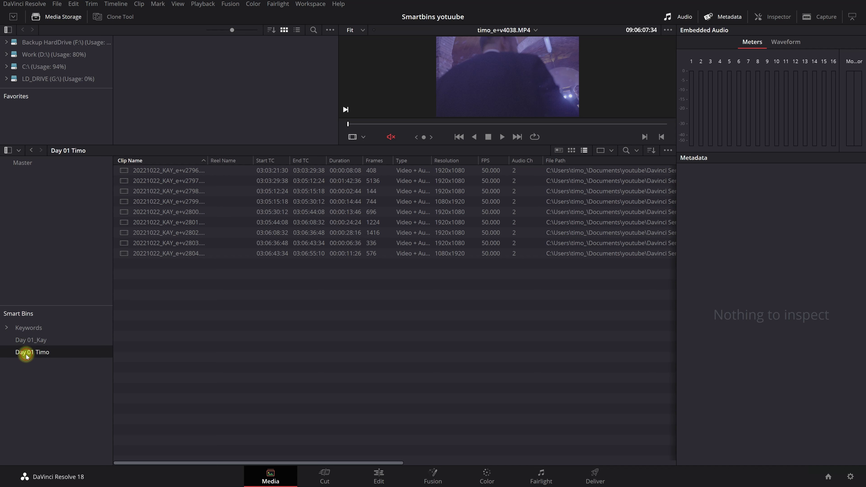
key(Up)
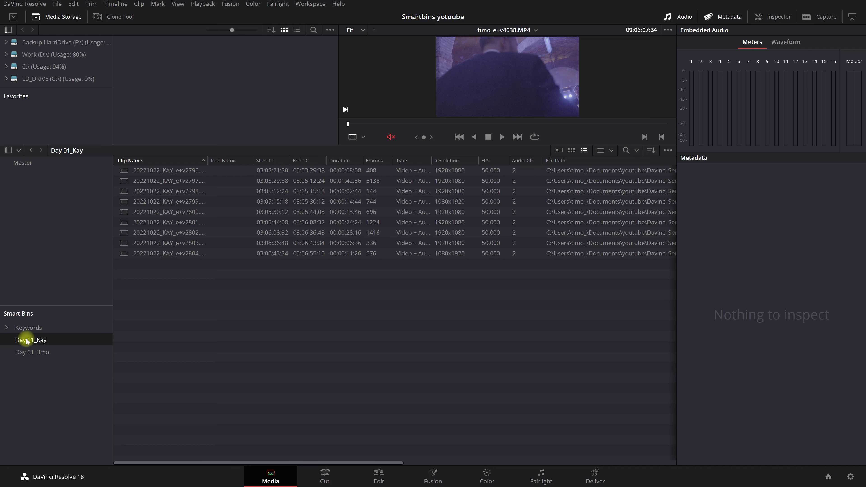
Select both Day 01_Kay and Day 01 Timo smart bins and delete them
right_click(27, 340)
click(17, 374)
key(shift+Down)
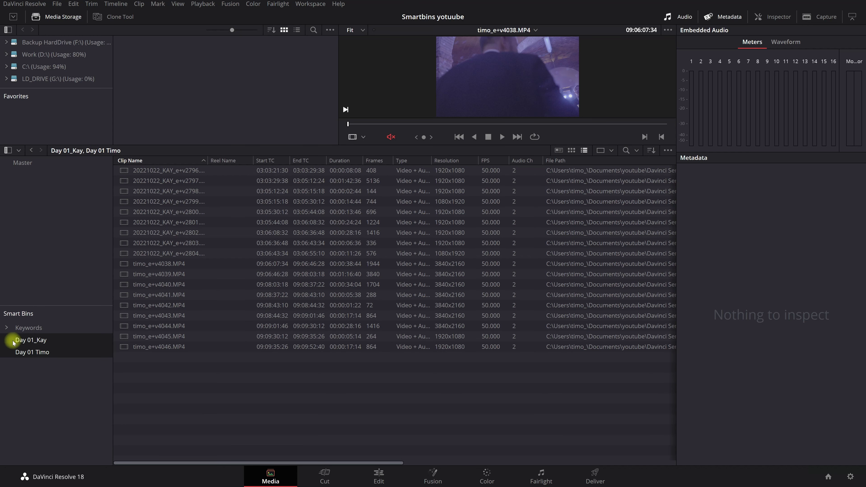
right_click(23, 346)
click(42, 350)
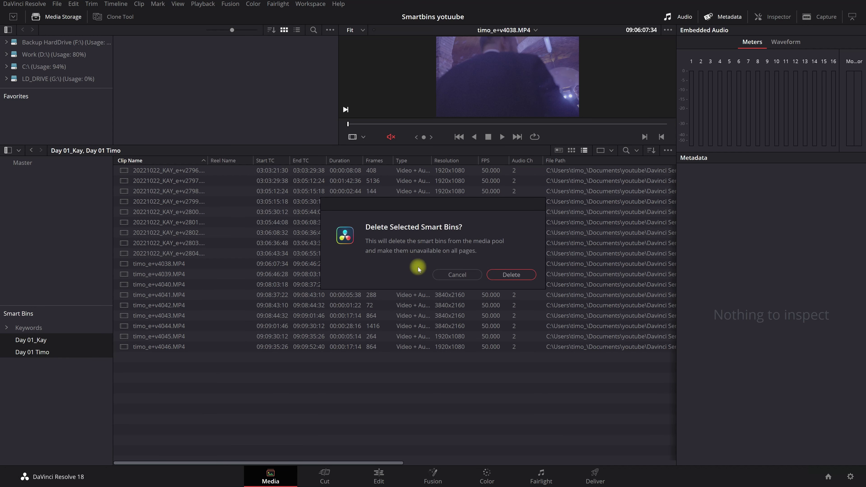
click(514, 274)
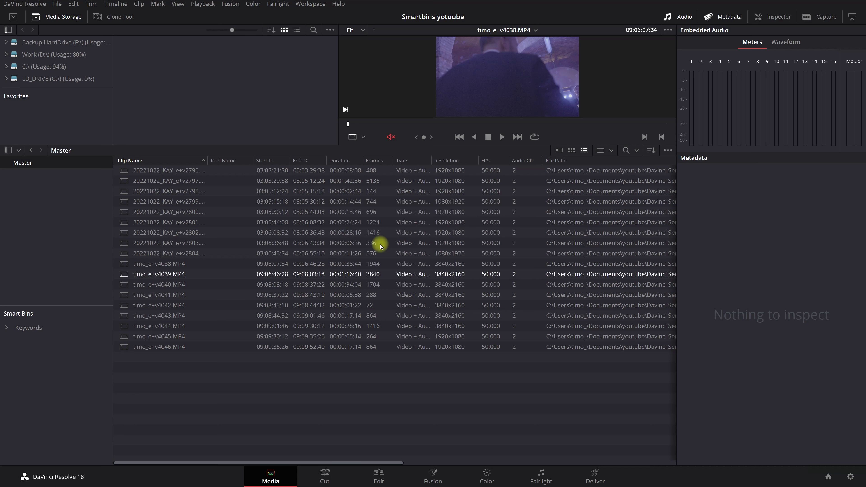
right_click(32, 345)
click(59, 365)
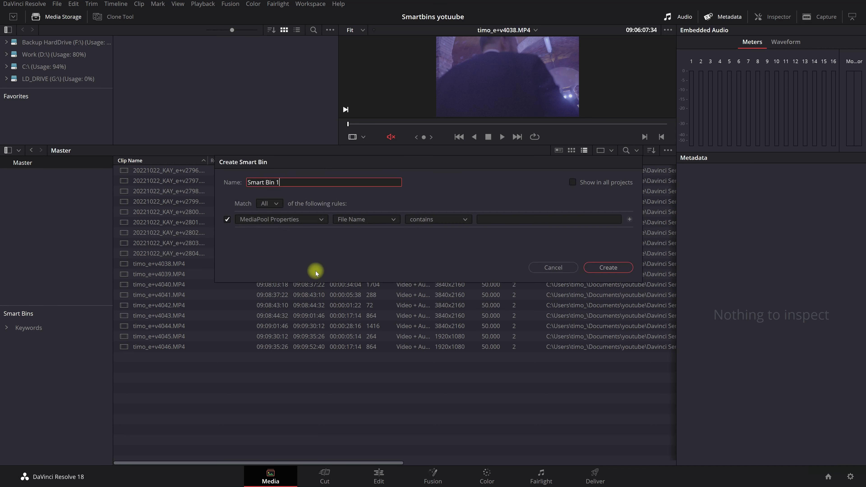
click(373, 222)
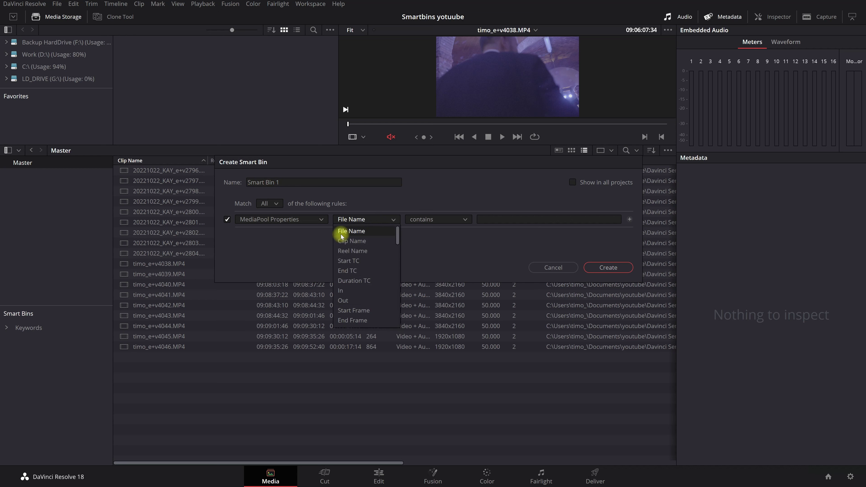
scroll(348, 247, down, 3)
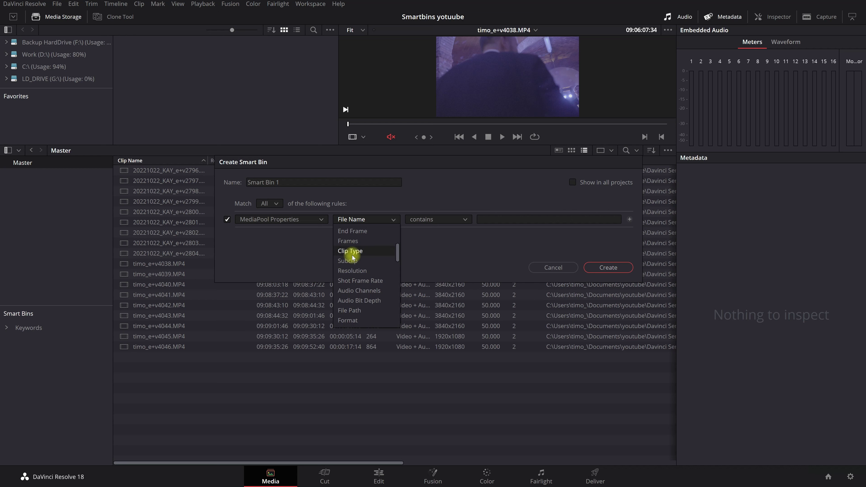
click(556, 268)
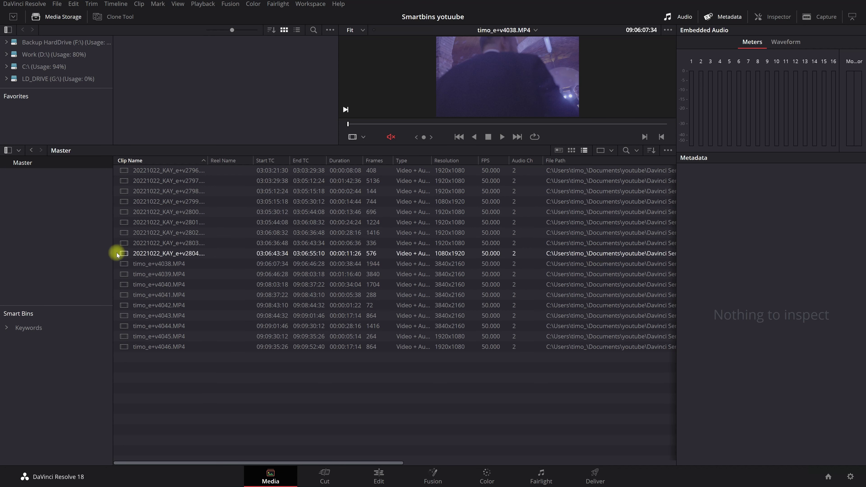
Select timo_e+v4038.MP4 and scroll its metadata fields, revealing the existing keyword Partyclips
click(120, 263)
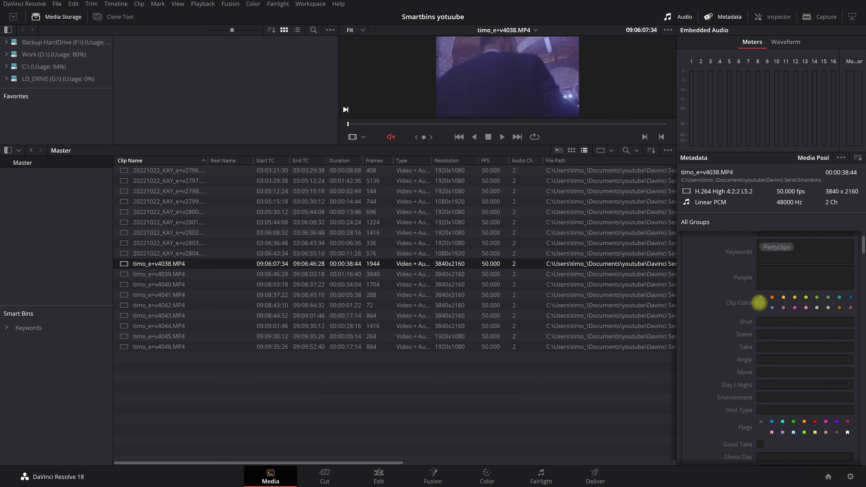
click(769, 321)
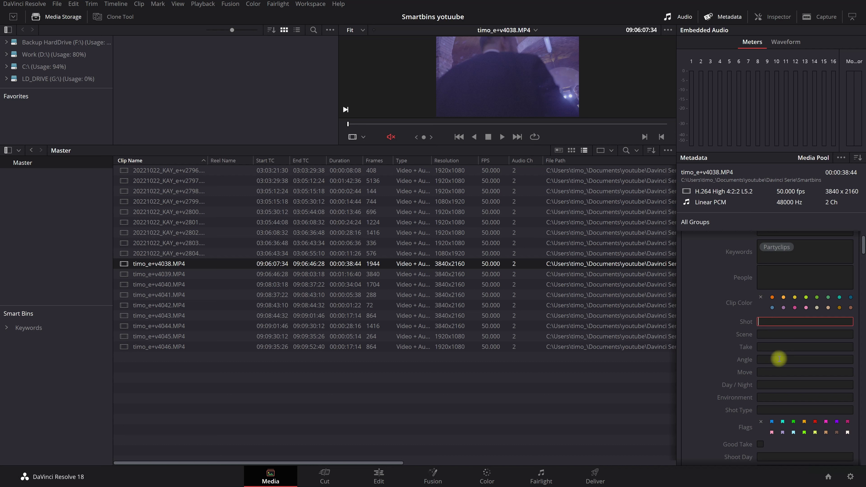
scroll(779, 358, down, 7)
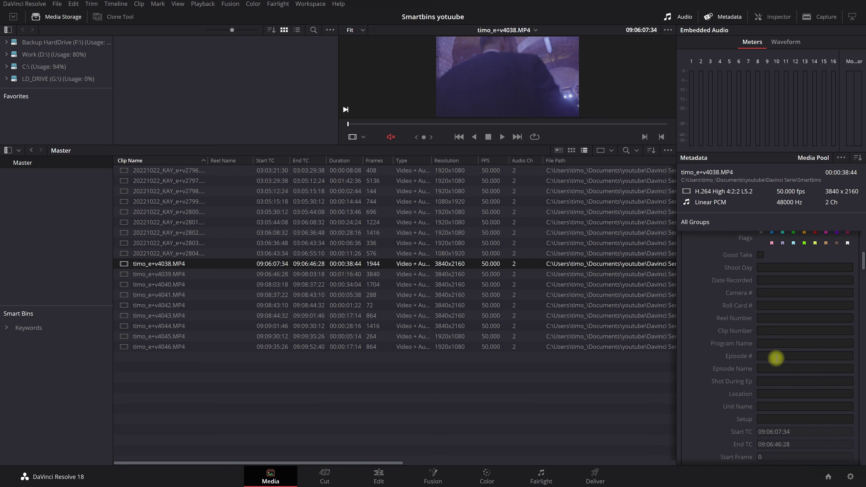